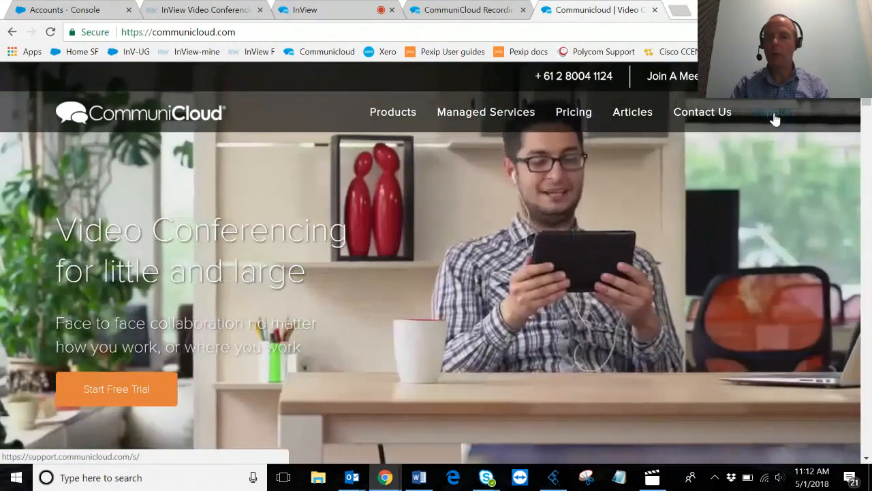
Download the Windows exe installer from the InView Outlook Add In article in the CommuniCloud support site's Downloads topic.
{"action": "right_click", "coordinate": [773, 117]}
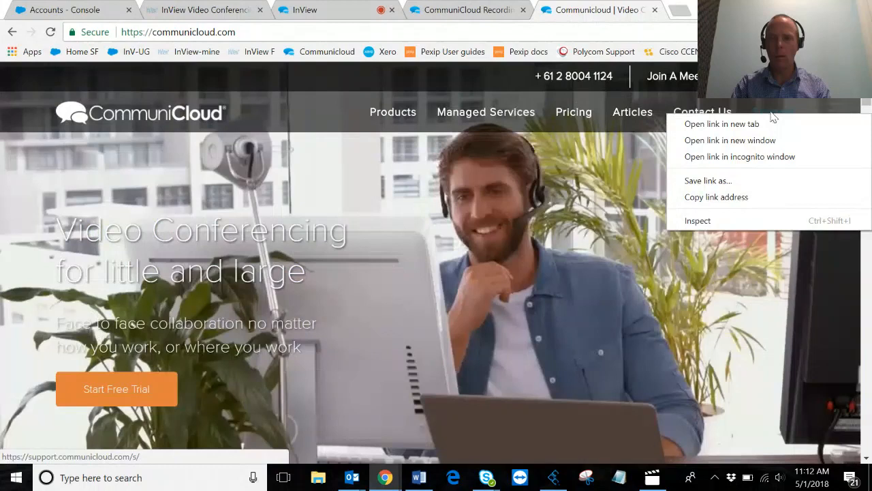
{"action": "left_click", "coordinate": [772, 117]}
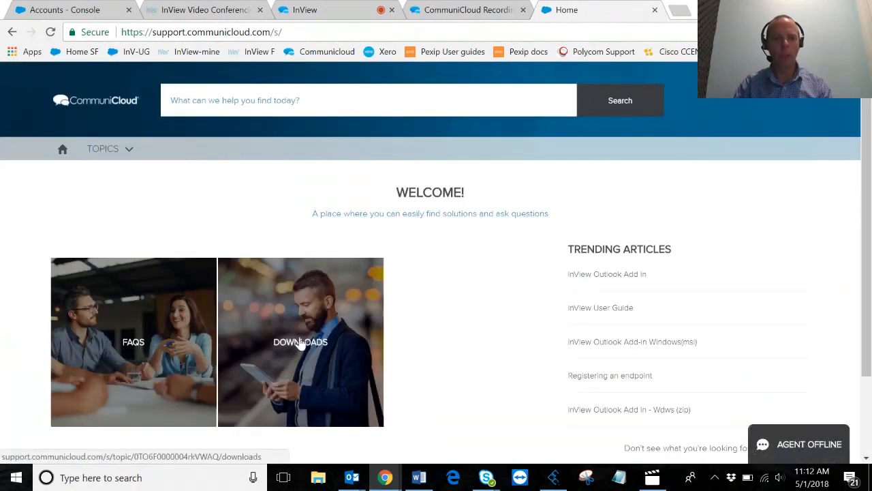
{"action": "left_click", "coordinate": [300, 344]}
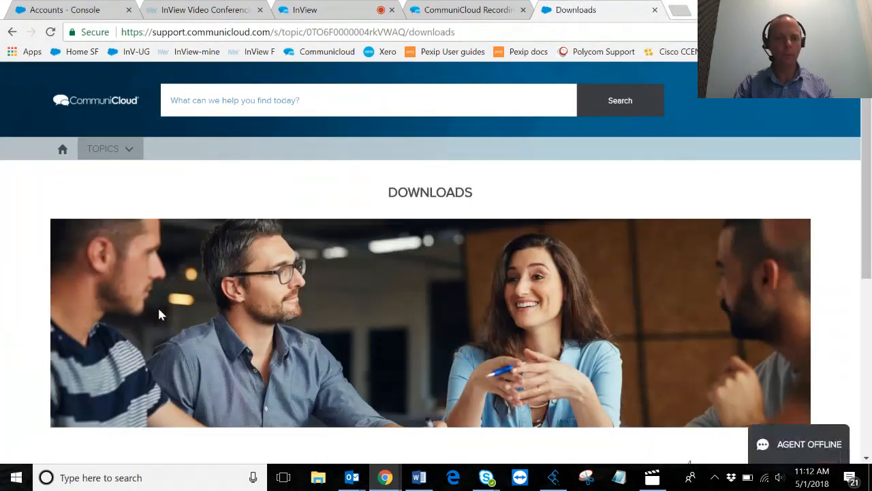
{"action": "scroll", "coordinate": [158, 314], "scroll_direction": "down", "scroll_amount": 5}
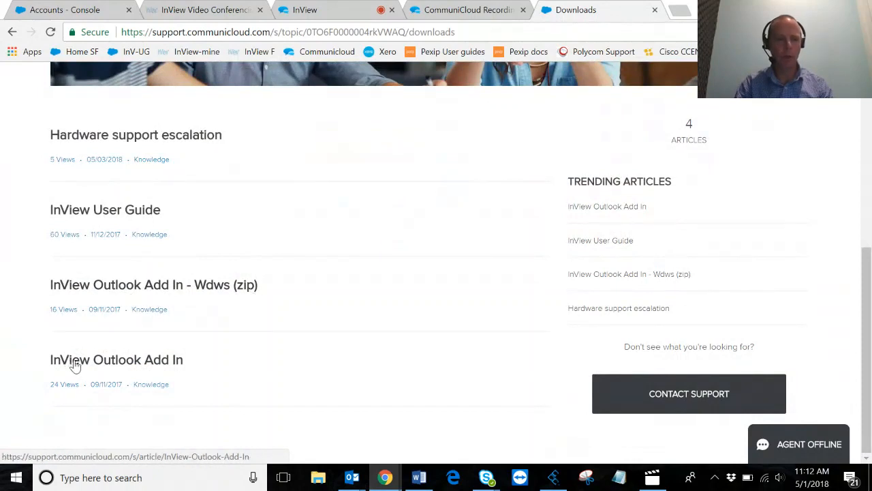
{"action": "left_click", "coordinate": [142, 361]}
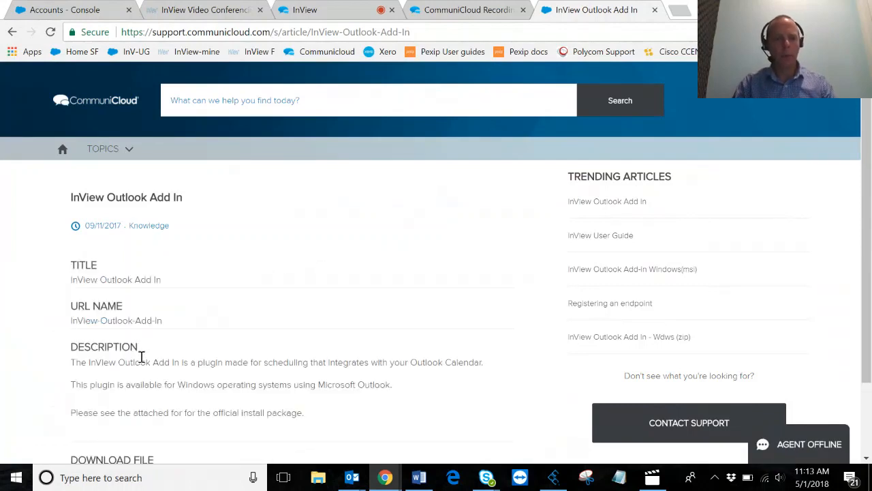
{"action": "scroll", "coordinate": [142, 357], "scroll_direction": "down", "scroll_amount": 2}
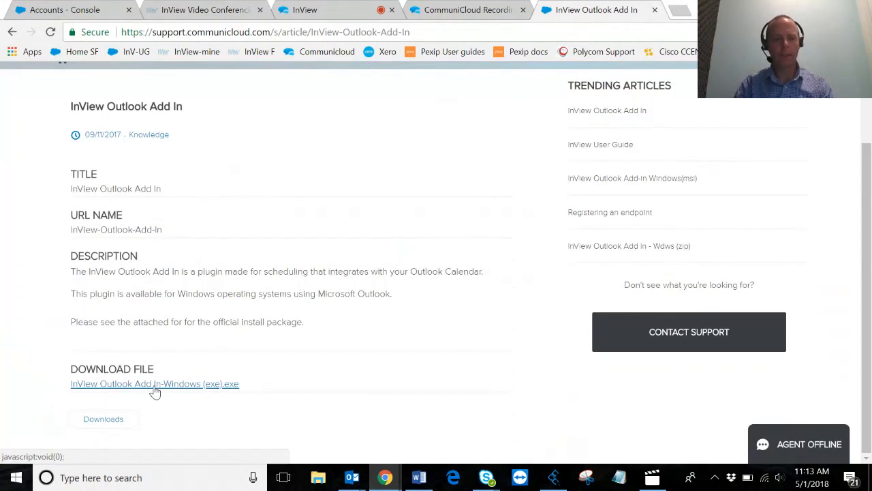
{"action": "left_click", "coordinate": [156, 385]}
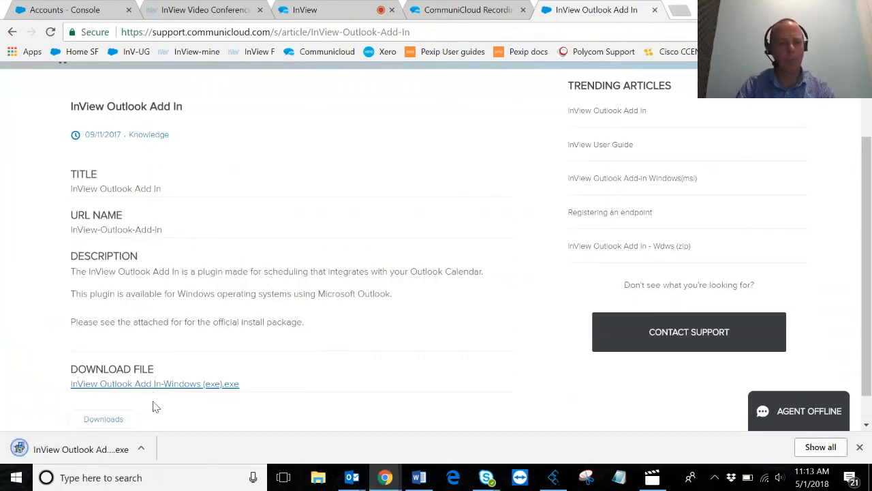
Run the downloaded installer, install the InView Outlook AddIn and close the setup.
{"action": "left_click", "coordinate": [141, 450]}
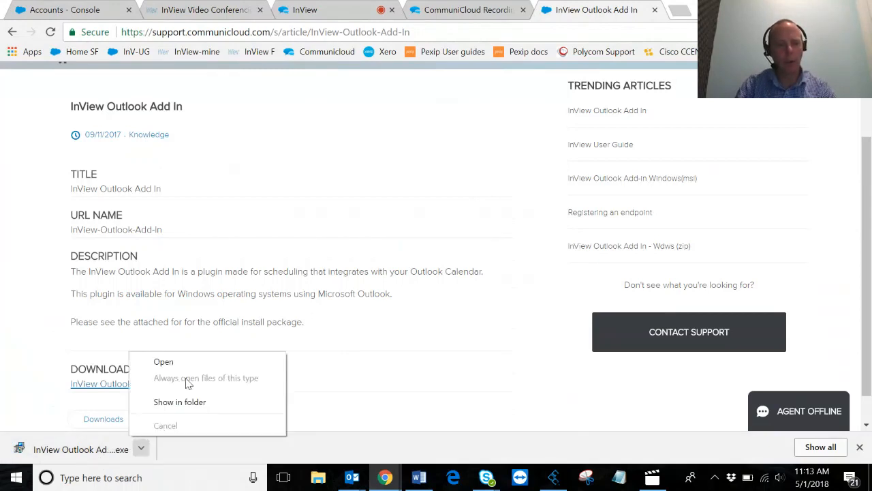
{"action": "left_click", "coordinate": [164, 362]}
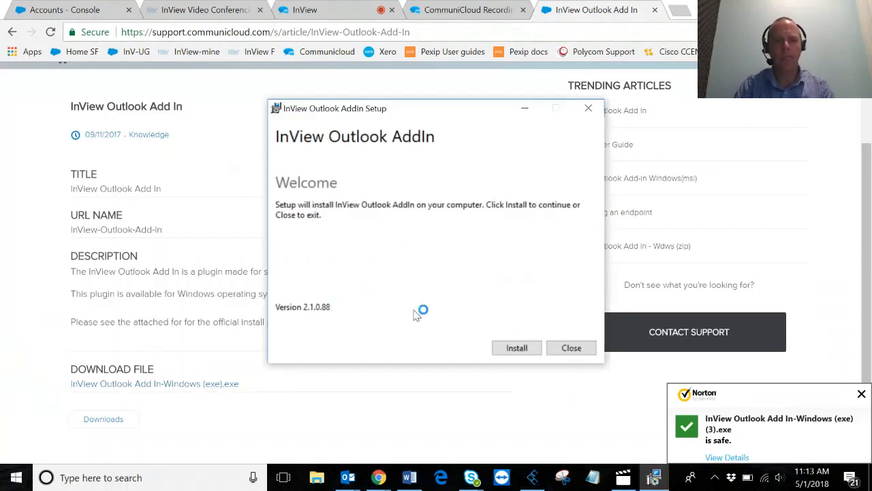
{"action": "left_click", "coordinate": [517, 349]}
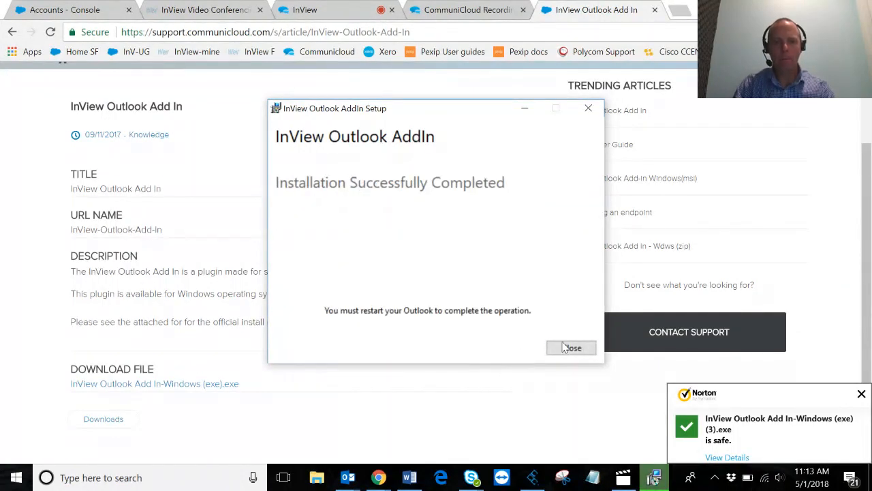
{"action": "left_click", "coordinate": [571, 349]}
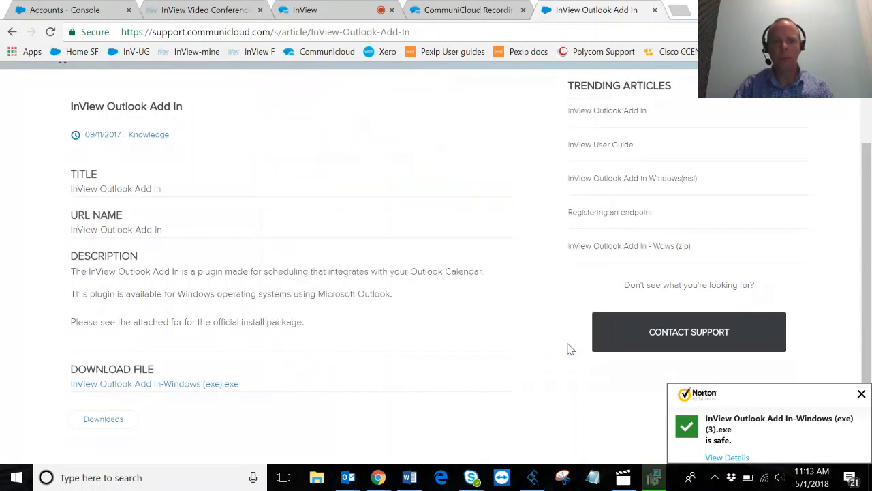
Switch to Outlook, restart it and show the calendar.
{"action": "mouse_move", "coordinate": [354, 479]}
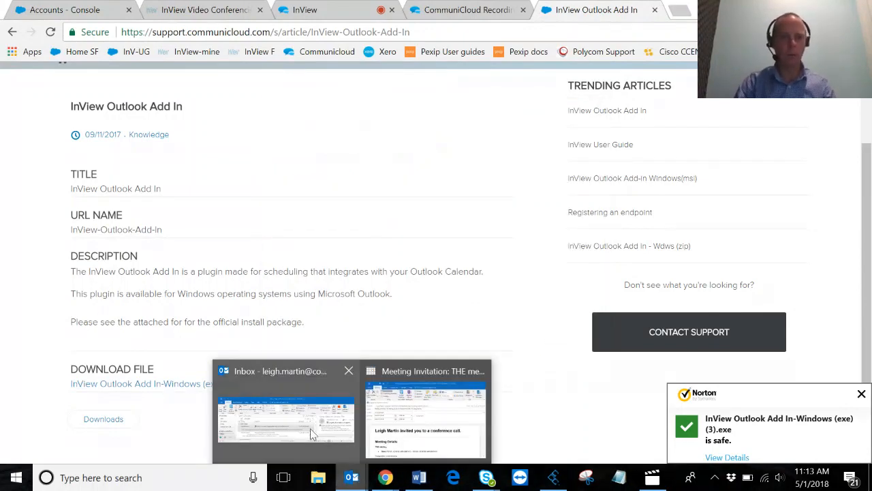
{"action": "left_click", "coordinate": [311, 434]}
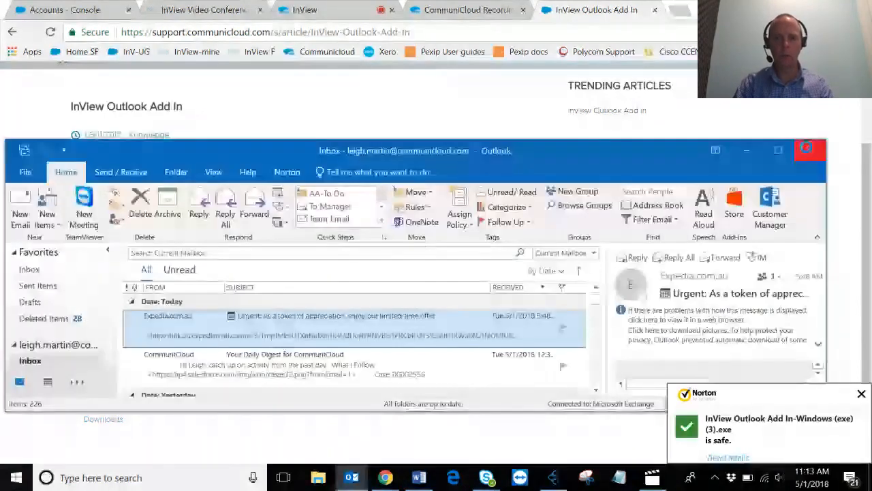
{"action": "left_click", "coordinate": [807, 148]}
{"action": "left_click", "coordinate": [350, 479]}
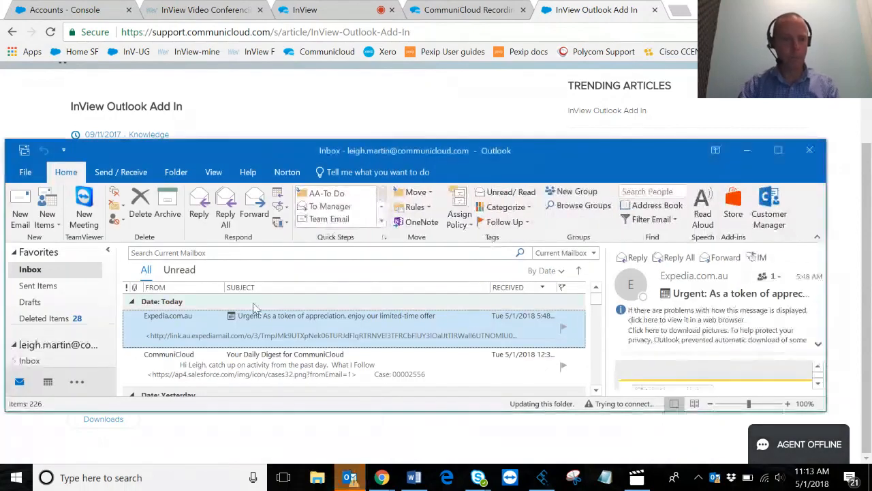
{"action": "left_click", "coordinate": [48, 385]}
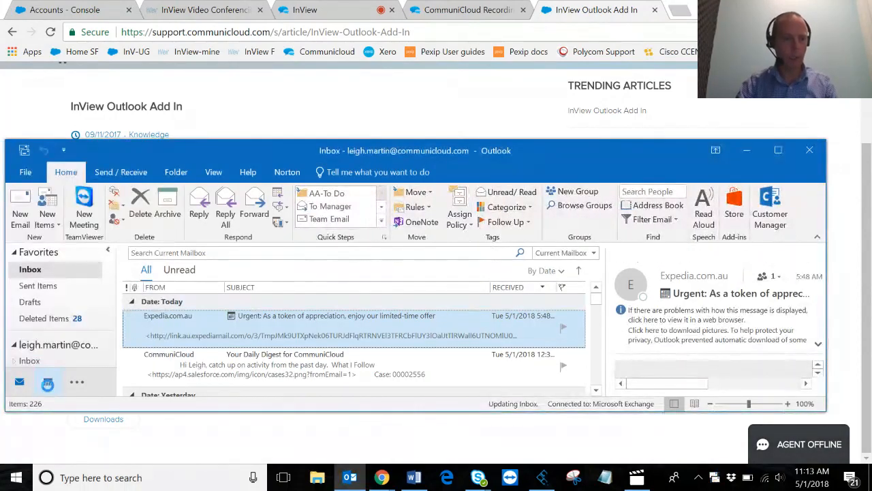
{"action": "left_click", "coordinate": [25, 172]}
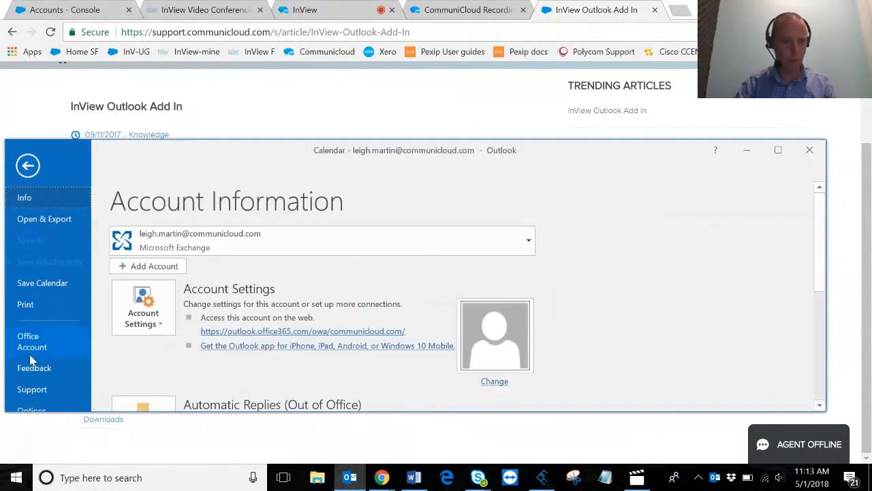
{"action": "scroll", "coordinate": [30, 358], "scroll_direction": "down", "scroll_amount": 3}
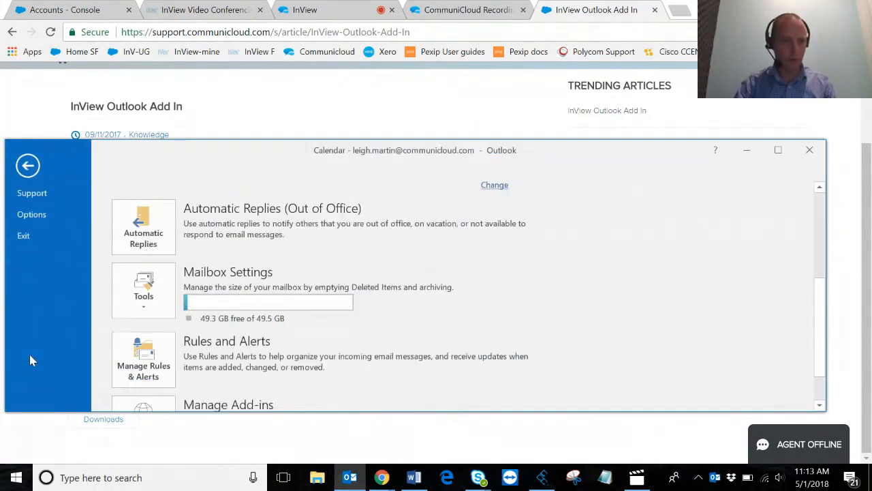
{"action": "left_click", "coordinate": [26, 173]}
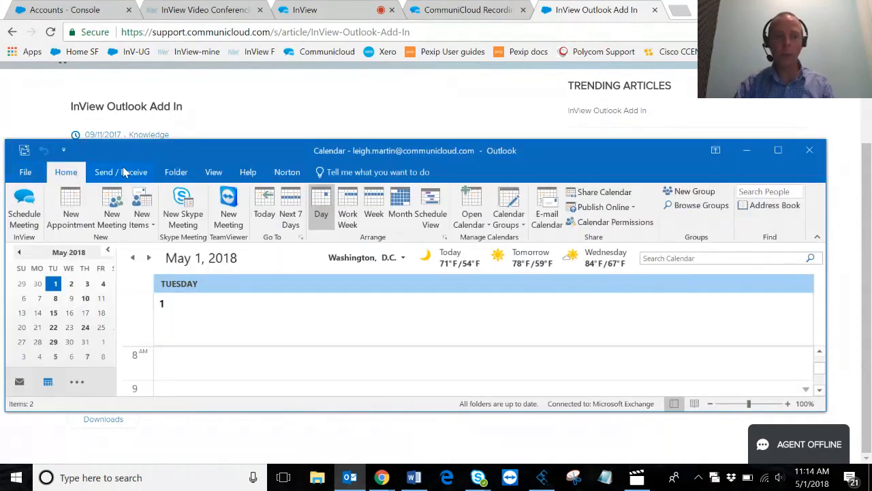
Check in the Outlook add-in options and the COM Add-ins list whether the InView Outlook AddIn is active.
{"action": "left_click", "coordinate": [25, 172]}
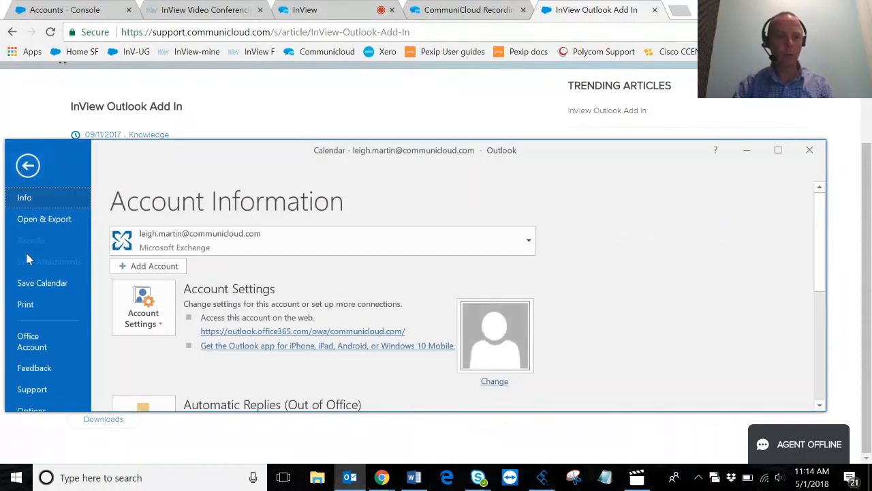
{"action": "scroll", "coordinate": [27, 282], "scroll_direction": "down", "scroll_amount": 1}
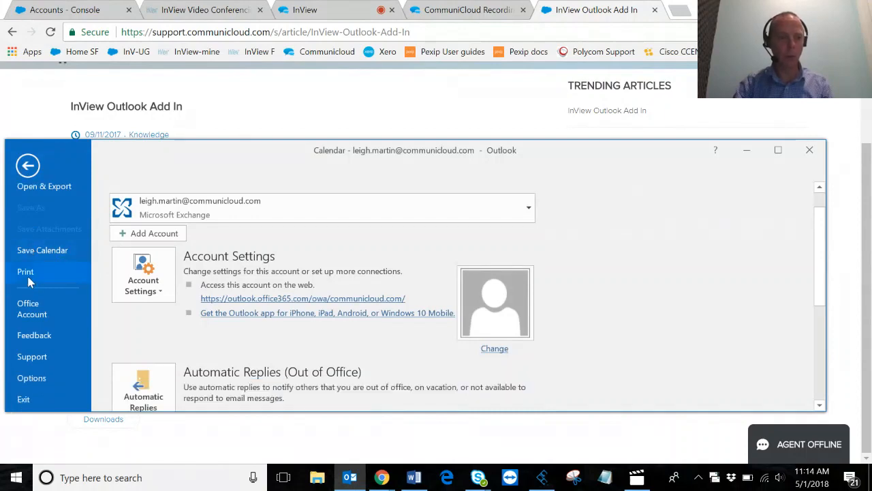
{"action": "left_click", "coordinate": [32, 378]}
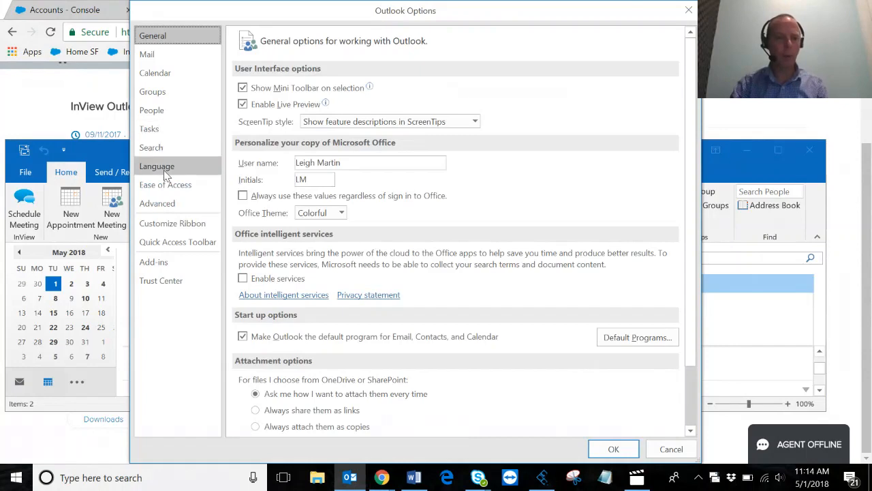
{"action": "left_click", "coordinate": [165, 265]}
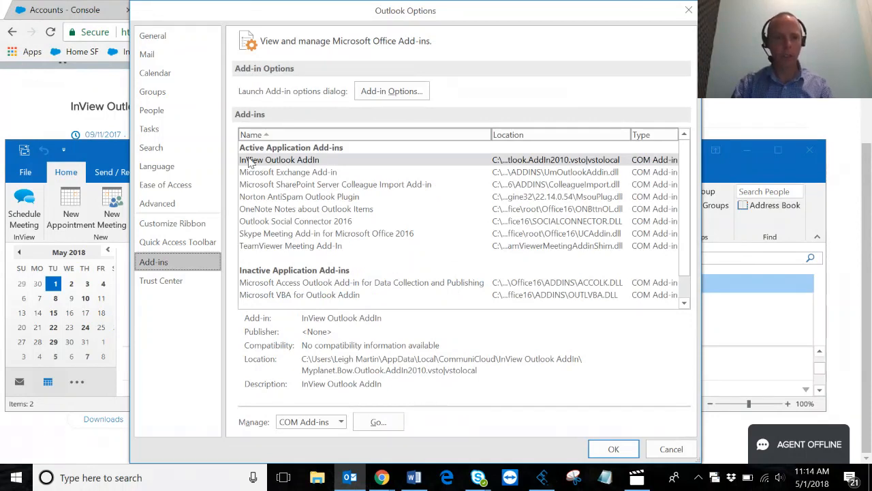
{"action": "left_click", "coordinate": [270, 162]}
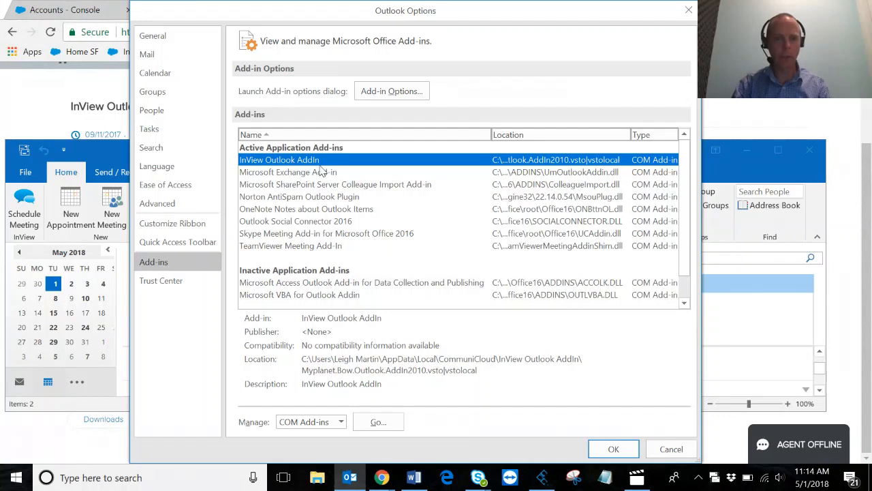
{"action": "left_click", "coordinate": [377, 422]}
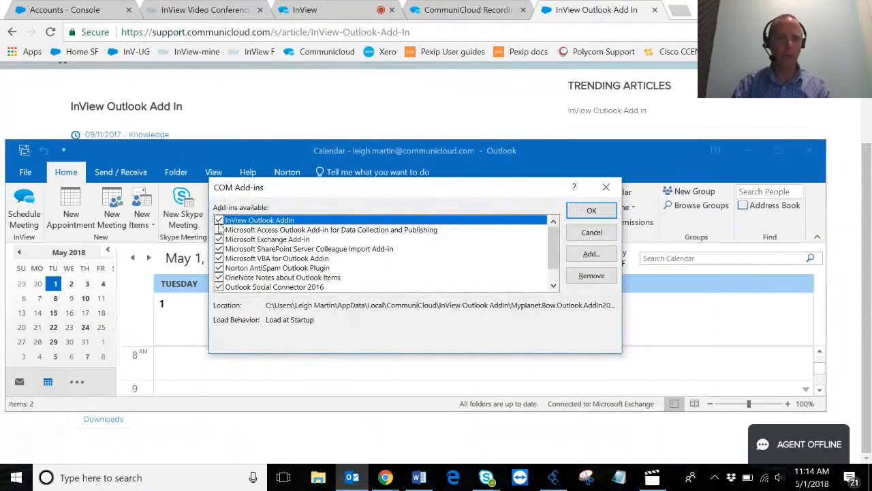
{"action": "left_click", "coordinate": [578, 214]}
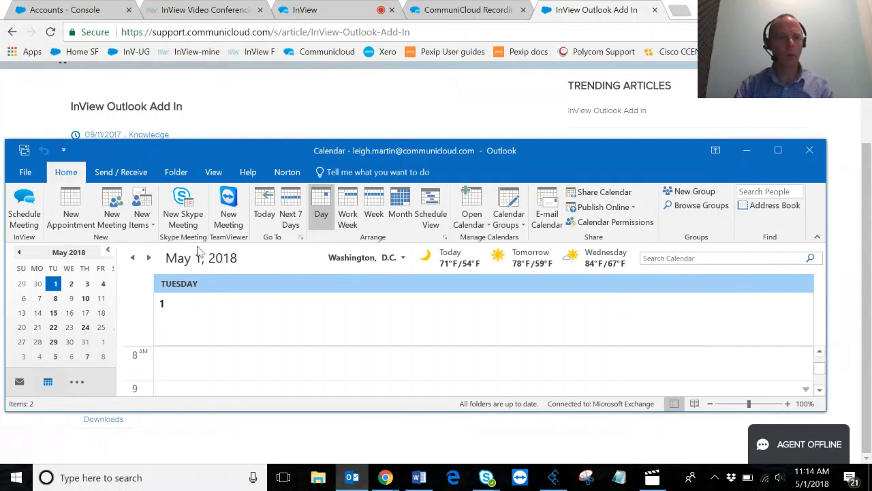
Start scheduling an InView meeting from the calendar and sign in to InView with the account email and password.
{"action": "left_click", "coordinate": [25, 212]}
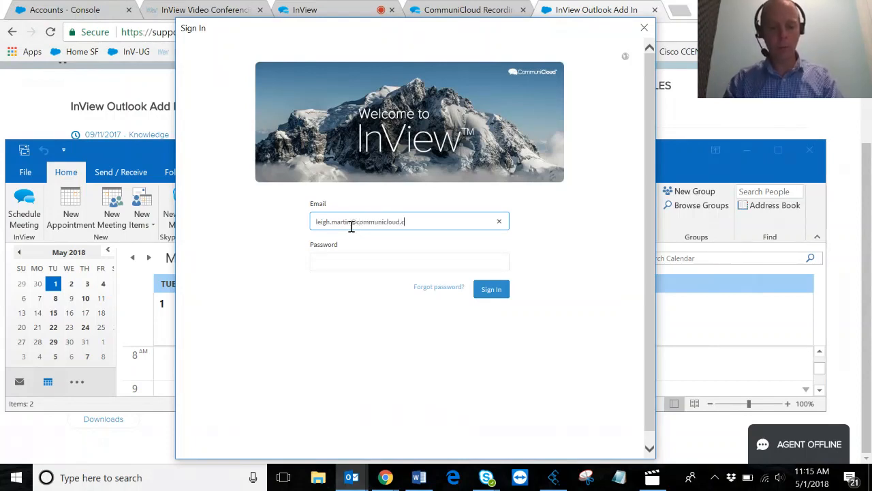
{"action": "type", "text": "om"}
{"action": "key", "text": "Tab"}
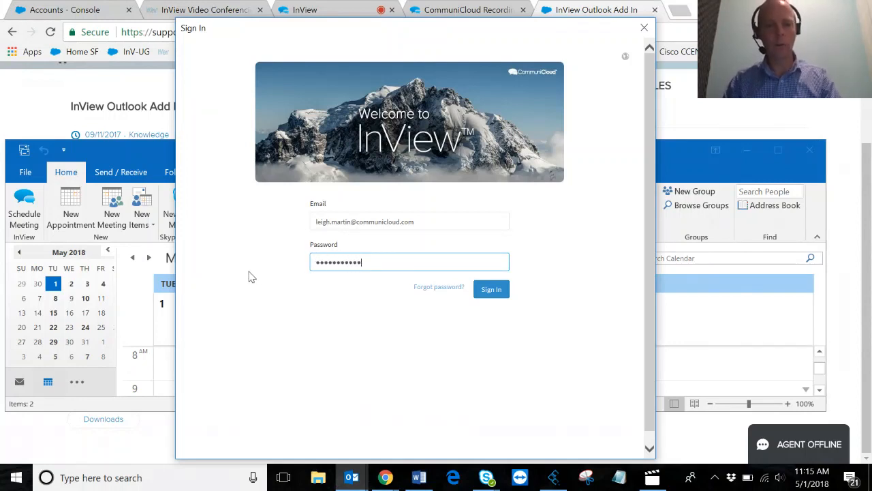
{"action": "left_click", "coordinate": [490, 292]}
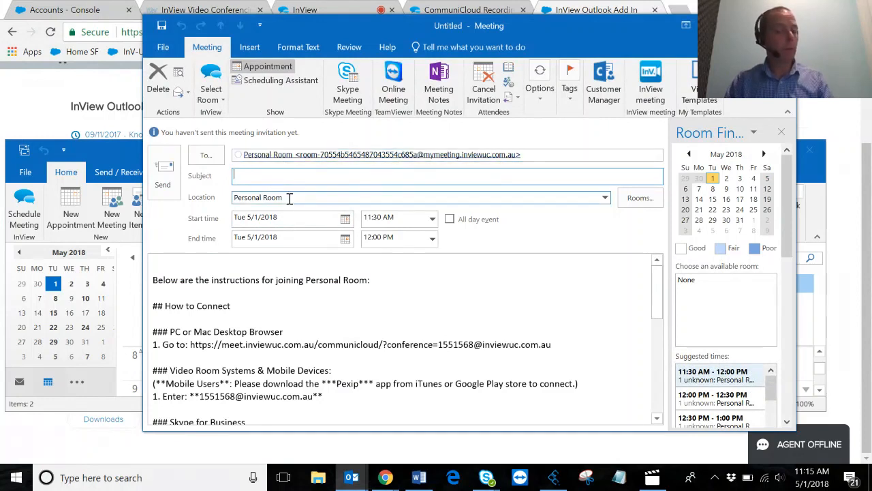
Review the new meeting invitation's joining instructions, recipient field and subject field.
{"action": "left_click", "coordinate": [325, 154]}
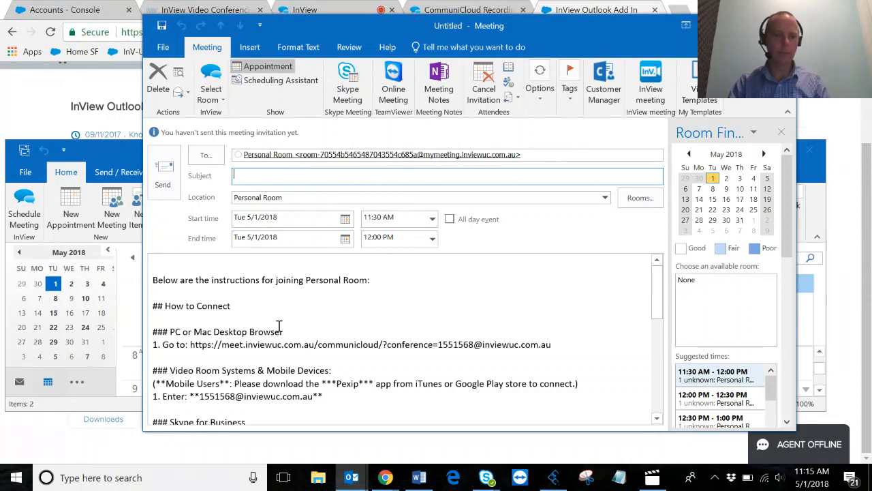
{"action": "scroll", "coordinate": [278, 326], "scroll_direction": "down", "scroll_amount": 1}
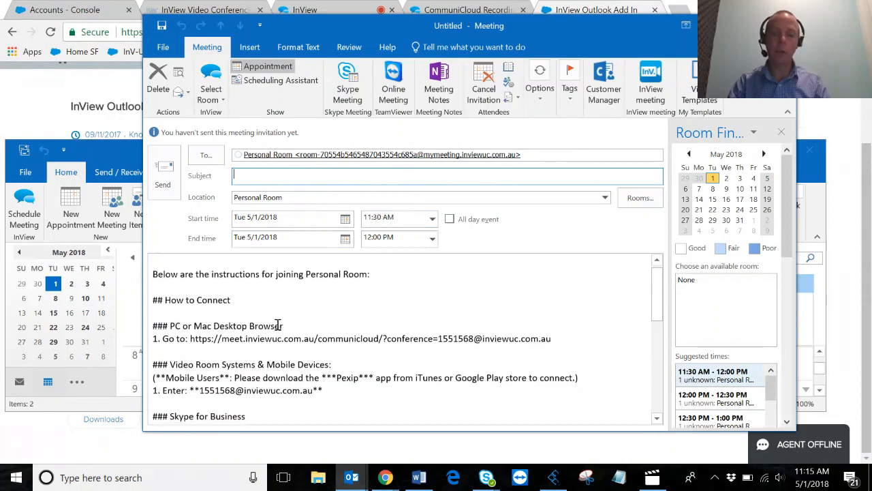
{"action": "scroll", "coordinate": [241, 303], "scroll_direction": "down", "scroll_amount": 7}
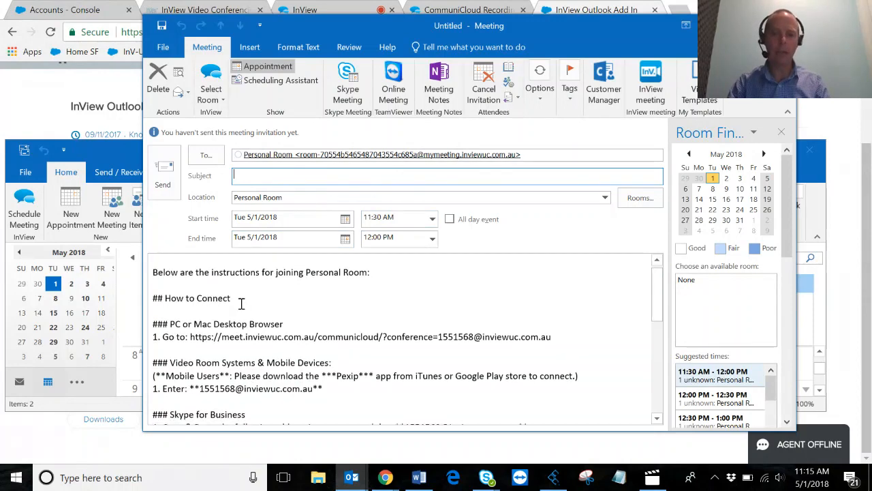
{"action": "scroll", "coordinate": [242, 303], "scroll_direction": "down", "scroll_amount": 1}
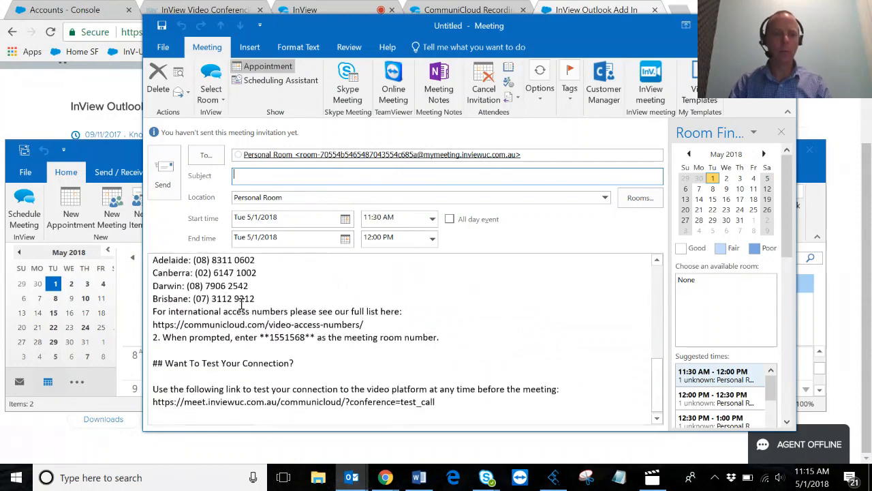
{"action": "scroll", "coordinate": [241, 303], "scroll_direction": "up", "scroll_amount": 8}
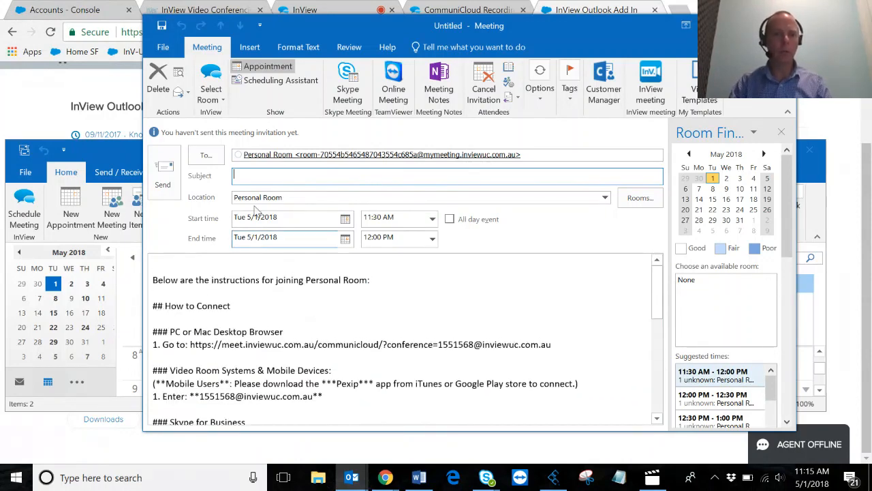
{"action": "left_click", "coordinate": [548, 152]}
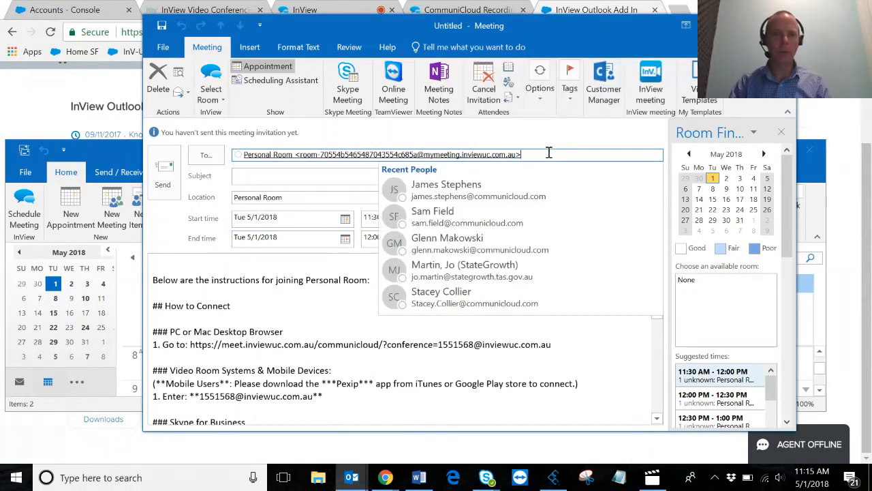
{"action": "left_click", "coordinate": [244, 175]}
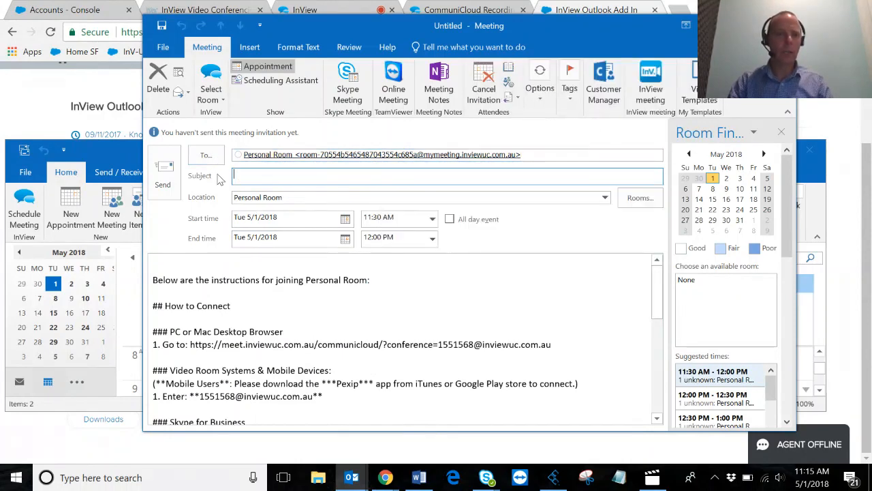